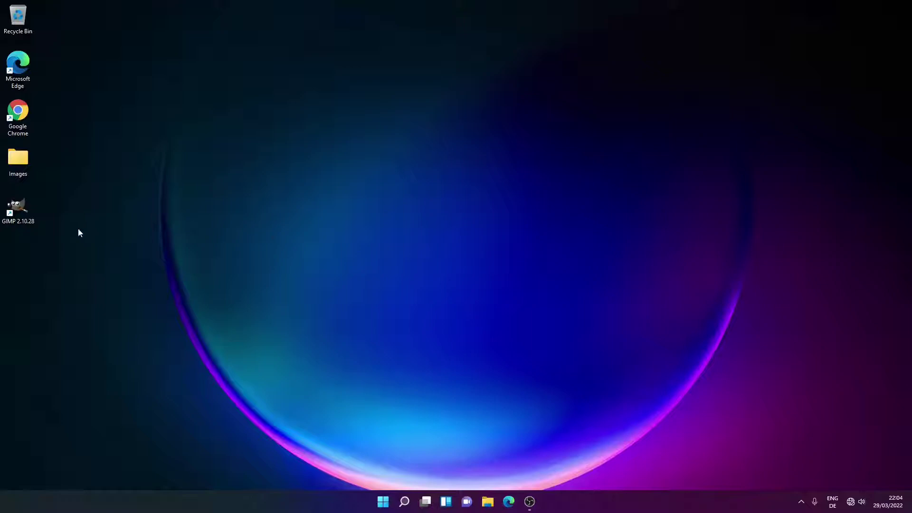
# Step: Launch GIMP 2.10 from its desktop shortcut
pyautogui.doubleClick(25, 214)
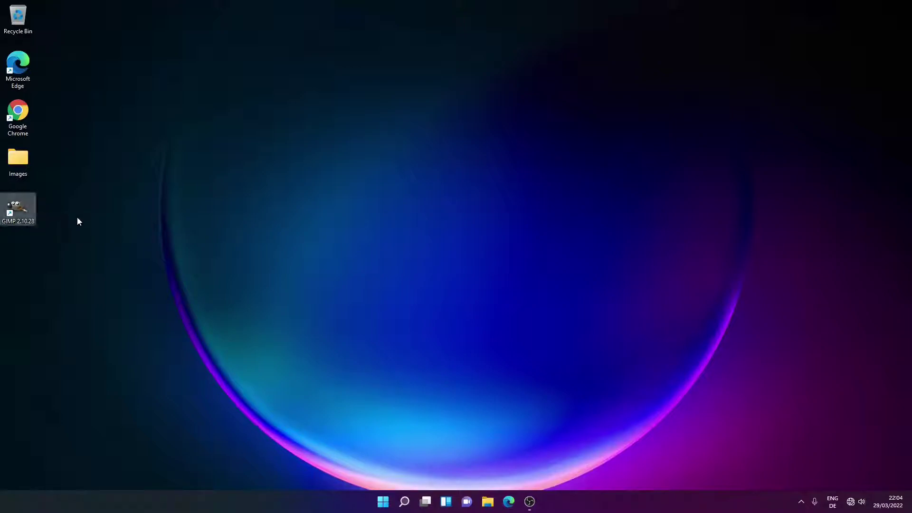
# Step: Relaunch GIMP, shift its window right, and open the desktop Images folder
pyautogui.doubleClick(25, 214)
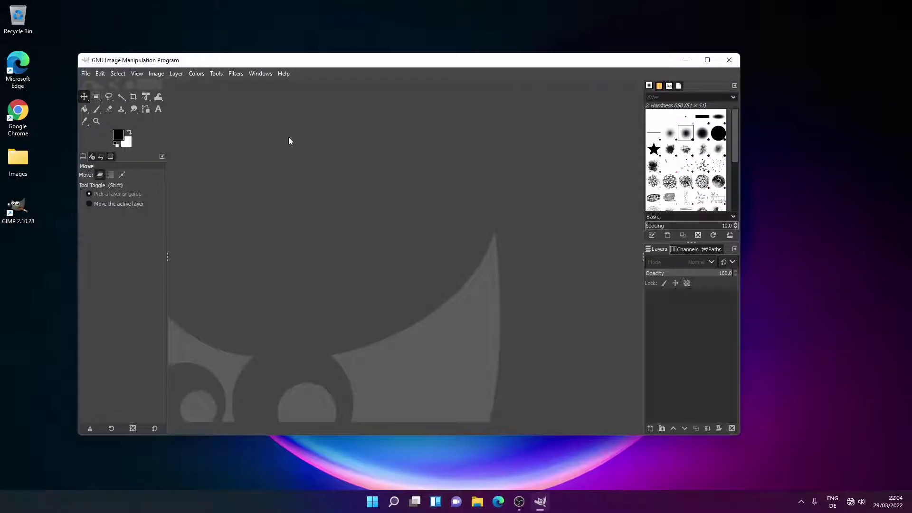
pyautogui.moveTo(309, 63); pyautogui.dragTo(461, 61)
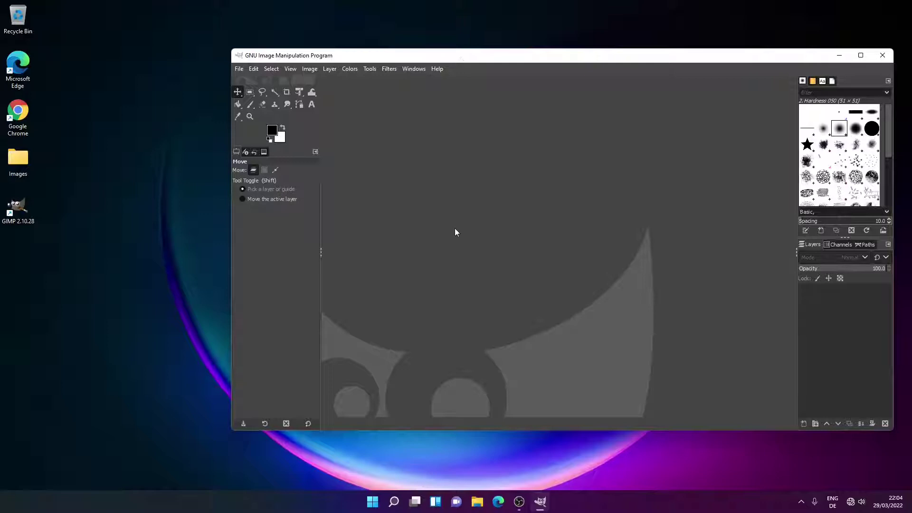
pyautogui.doubleClick(18, 161)
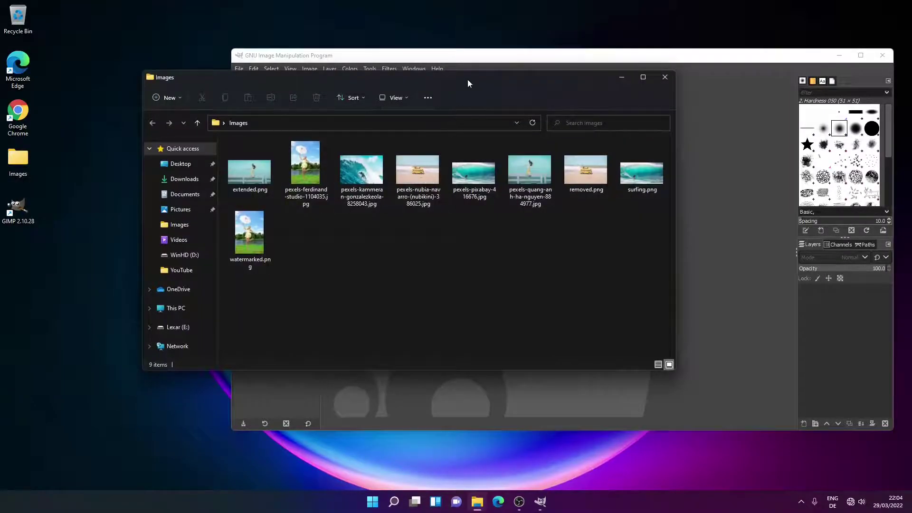
# Step: Drag the surfing wave photo into GIMP, keeping its embedded sRGB colour profile
pyautogui.moveTo(464, 77); pyautogui.dragTo(198, 91)
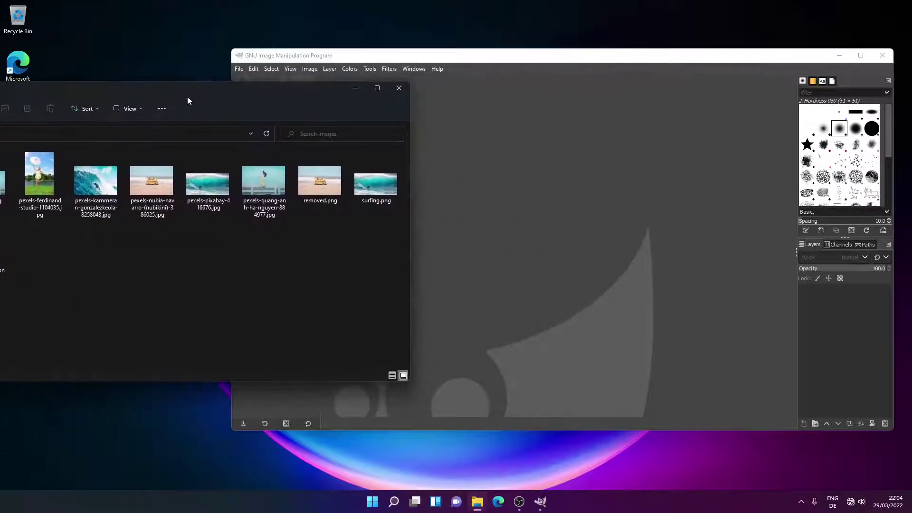
pyautogui.click(91, 186)
pyautogui.moveTo(91, 186)
pyautogui.mouseDown()
pyautogui.moveTo(193, 217)
pyautogui.moveTo(497, 247)
pyautogui.mouseUp()
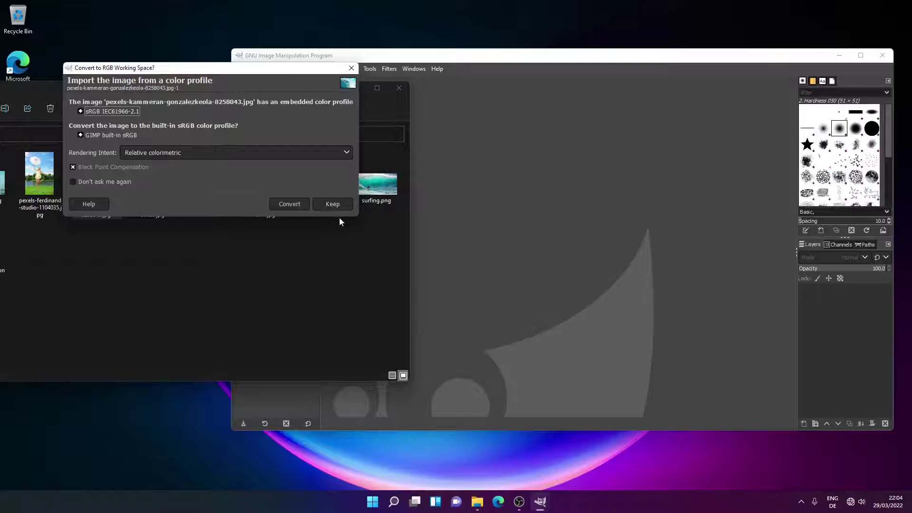
pyautogui.click(335, 204)
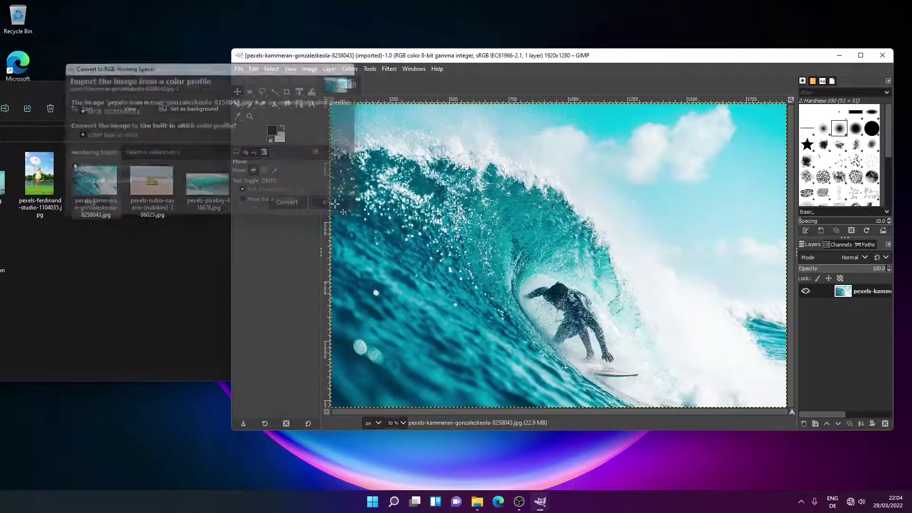
# Step: Move the Images folder aside, minimize it, and shift the GIMP window left
pyautogui.moveTo(182, 86); pyautogui.dragTo(157, 119)
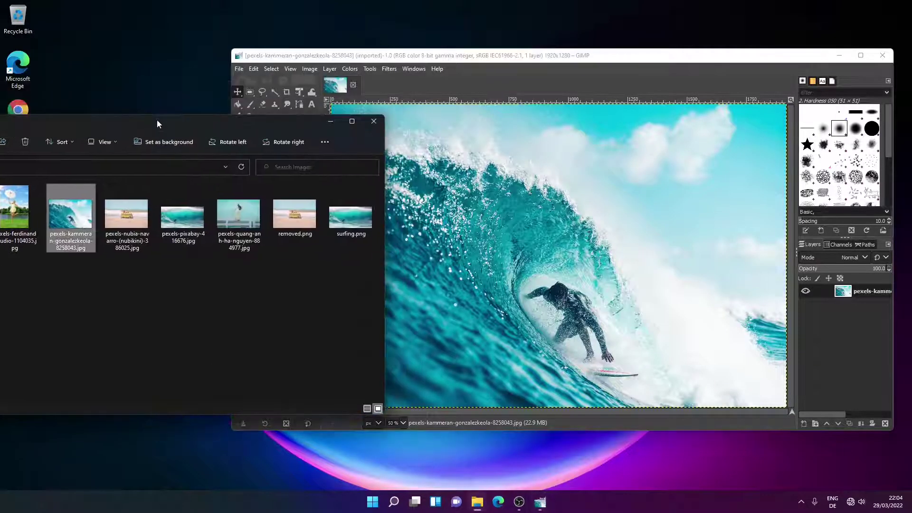
pyautogui.click(327, 122)
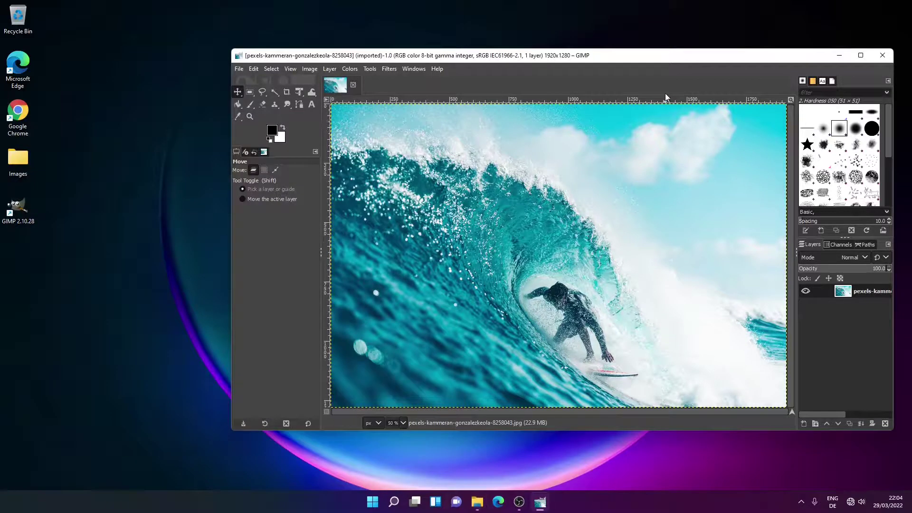
pyautogui.moveTo(644, 57); pyautogui.dragTo(589, 67)
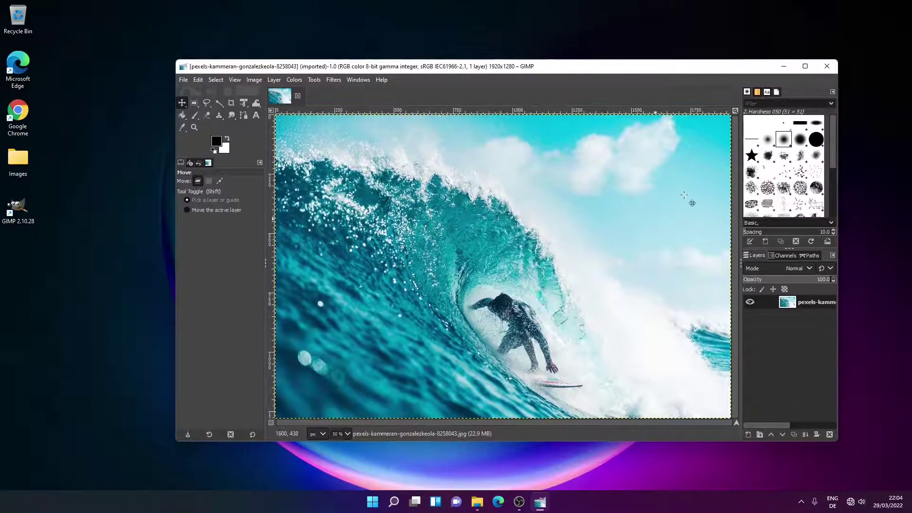
# Step: Maximize GIMP and draw a text box on the photo's right side for 'Star Studio'
pyautogui.click(804, 66)
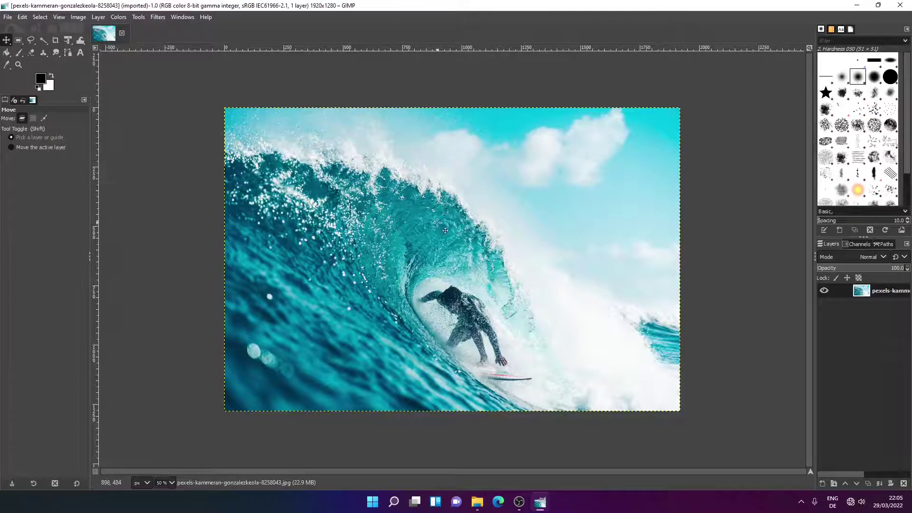
pyautogui.click(79, 53)
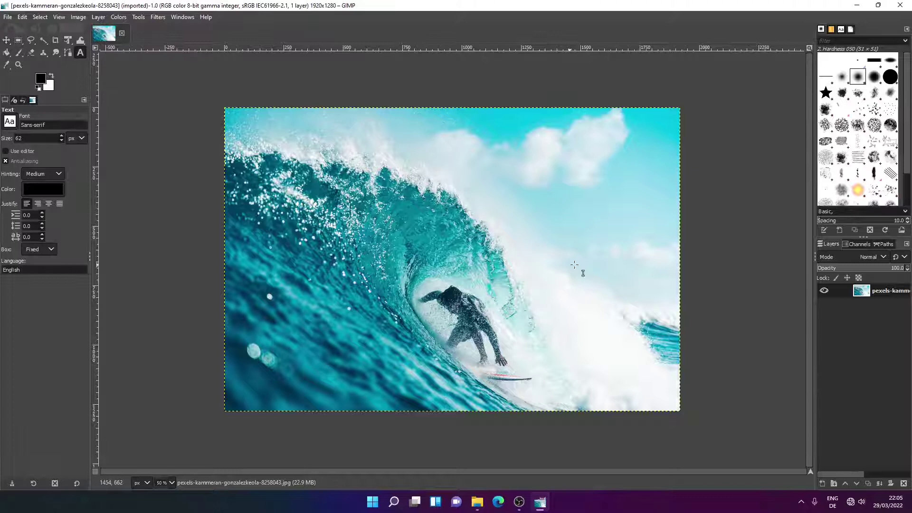
pyautogui.moveTo(543, 227); pyautogui.dragTo(662, 255)
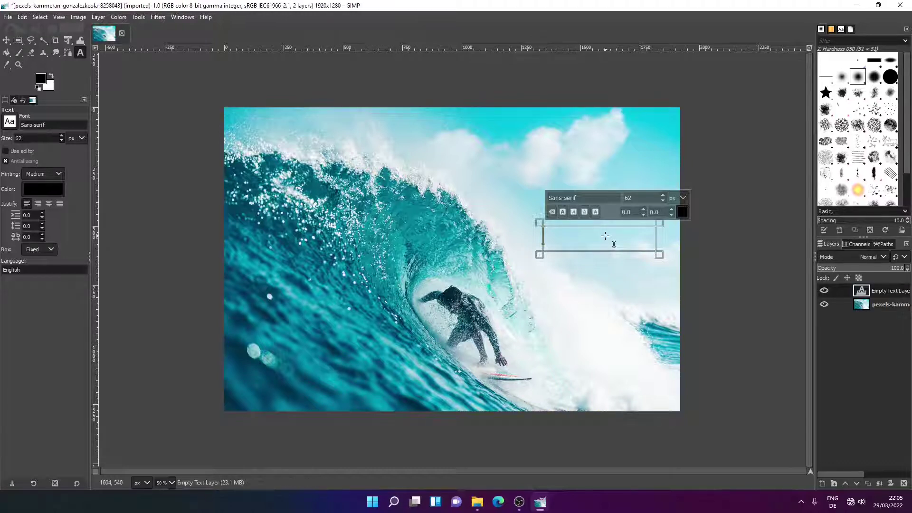
pyautogui.write('Sta')
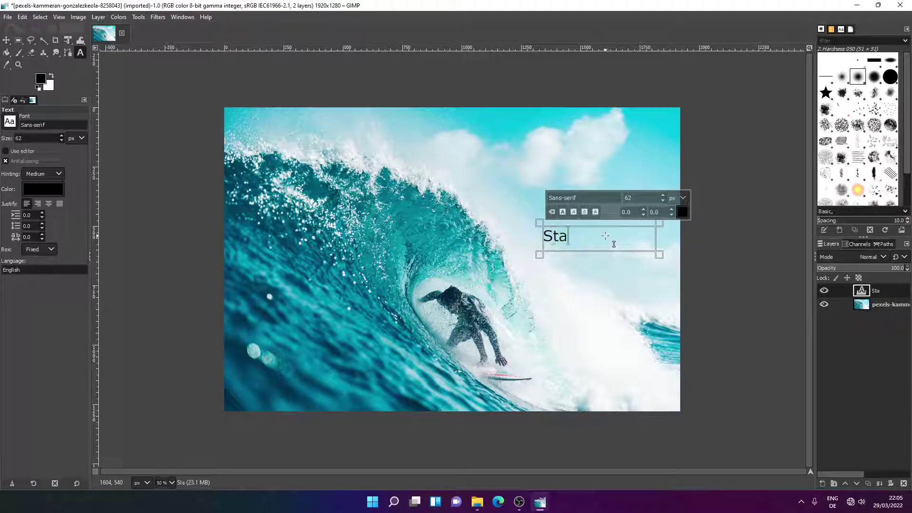
pyautogui.write('r St')
pyautogui.write('udio')
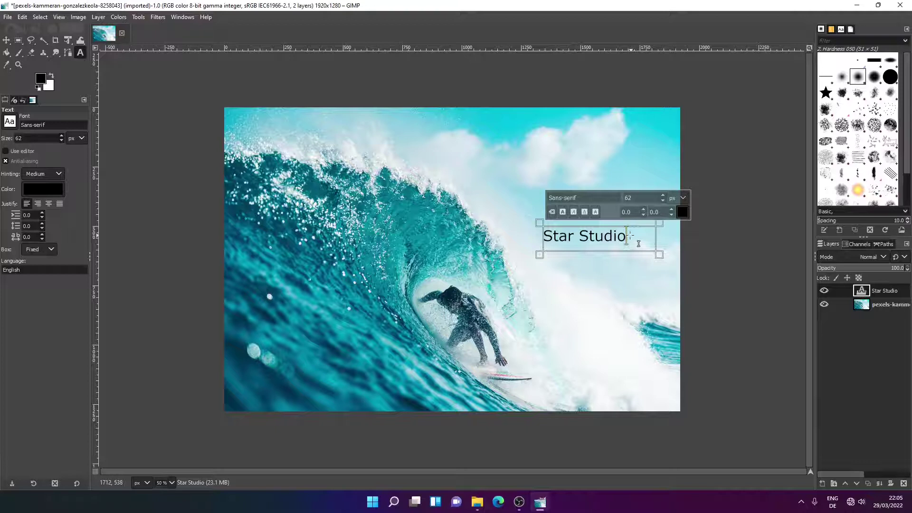
# Step: Make all the 'Star Studio' text bold and italic, keeping its colour black (000000)
pyautogui.moveTo(638, 243); pyautogui.dragTo(538, 238)
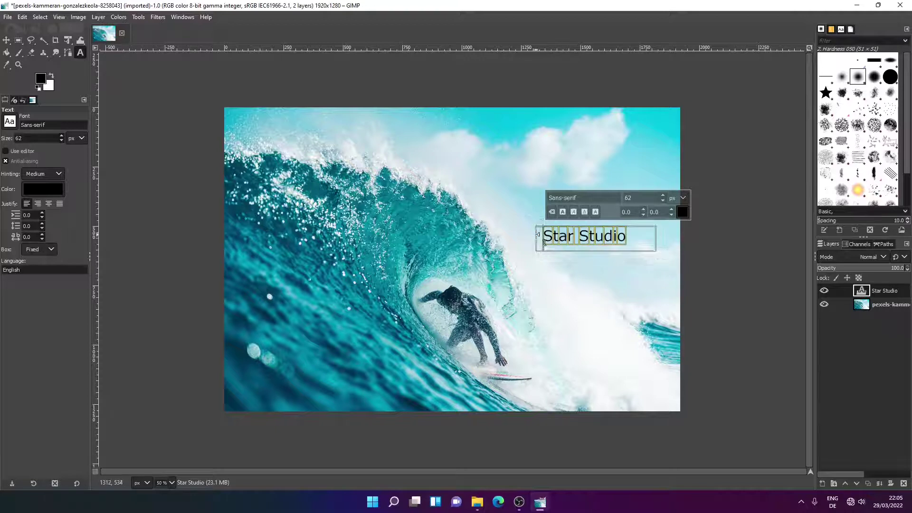
pyautogui.click(563, 212)
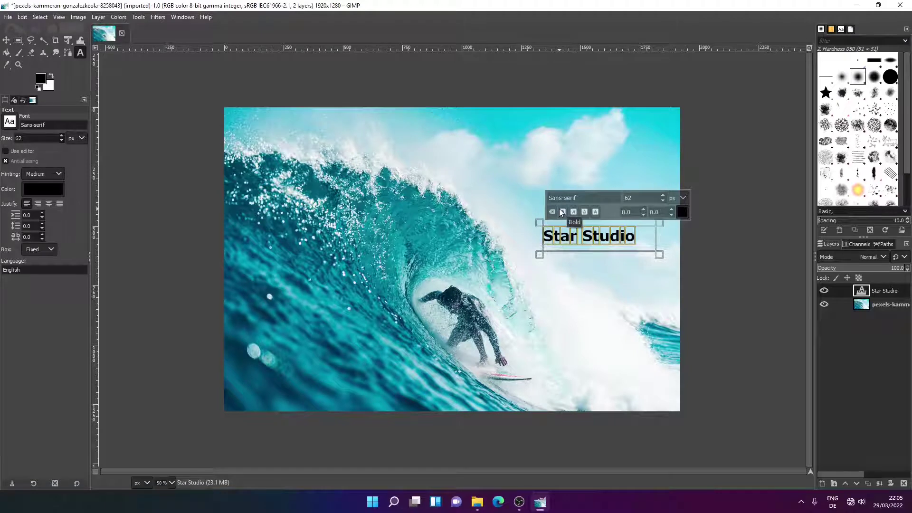
pyautogui.click(573, 213)
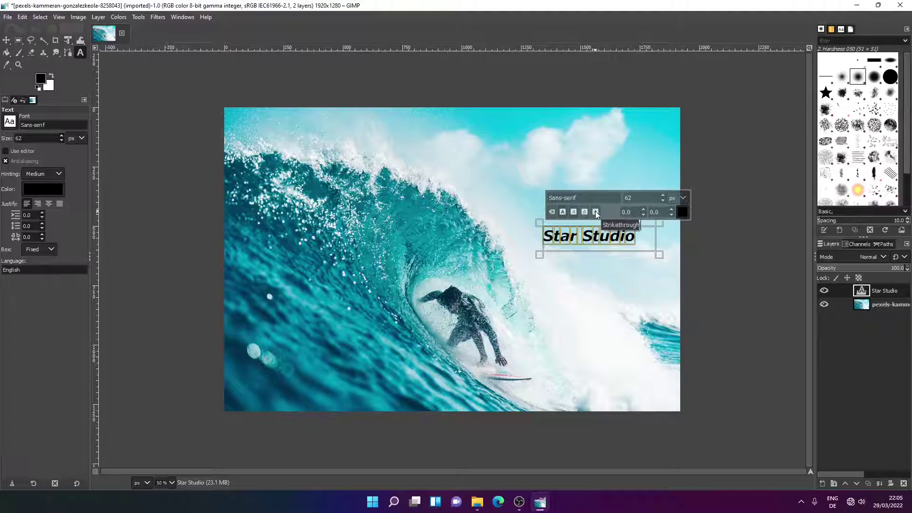
pyautogui.click(682, 212)
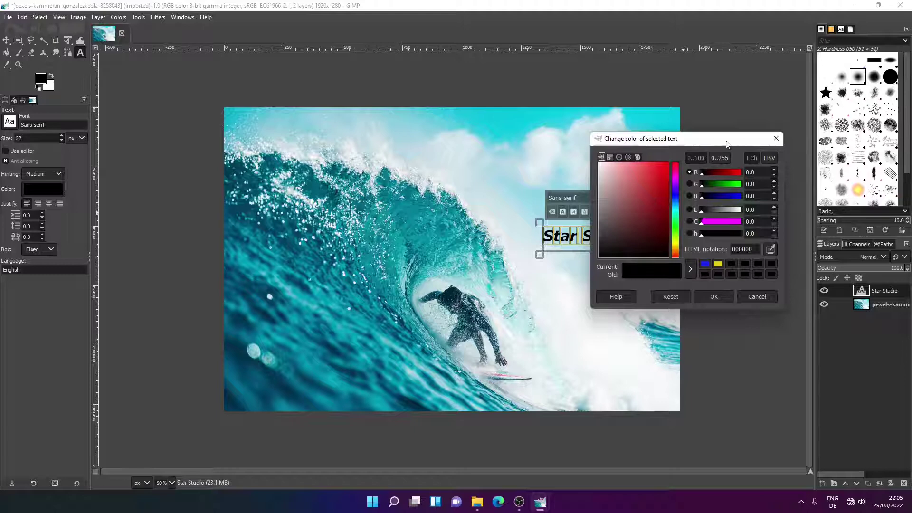
pyautogui.click(776, 138)
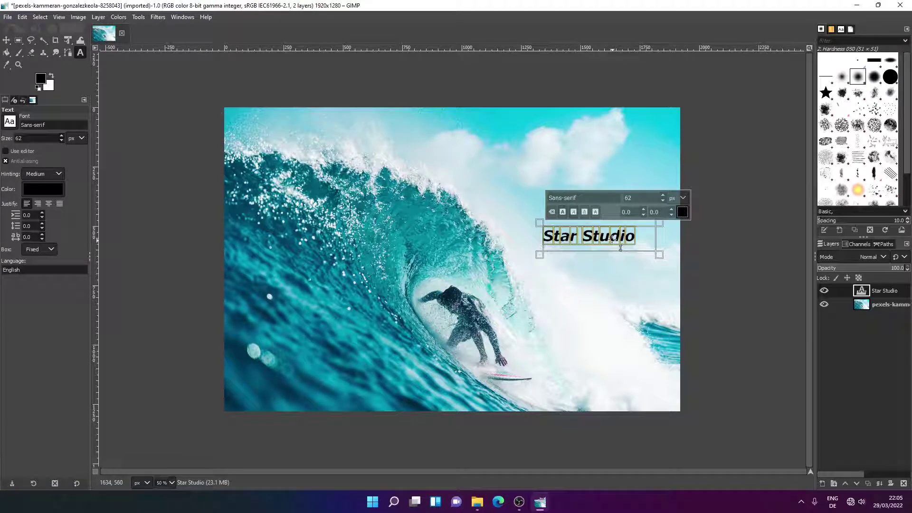
# Step: Move the 'Star Studio' text to the bottom-right corner and set its opacity to about 86%
pyautogui.click(6, 41)
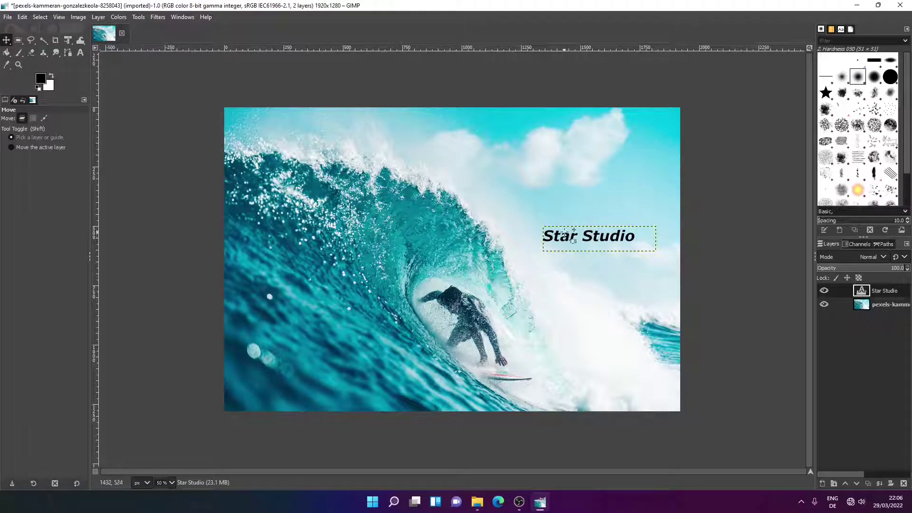
pyautogui.moveTo(571, 243); pyautogui.dragTo(590, 384)
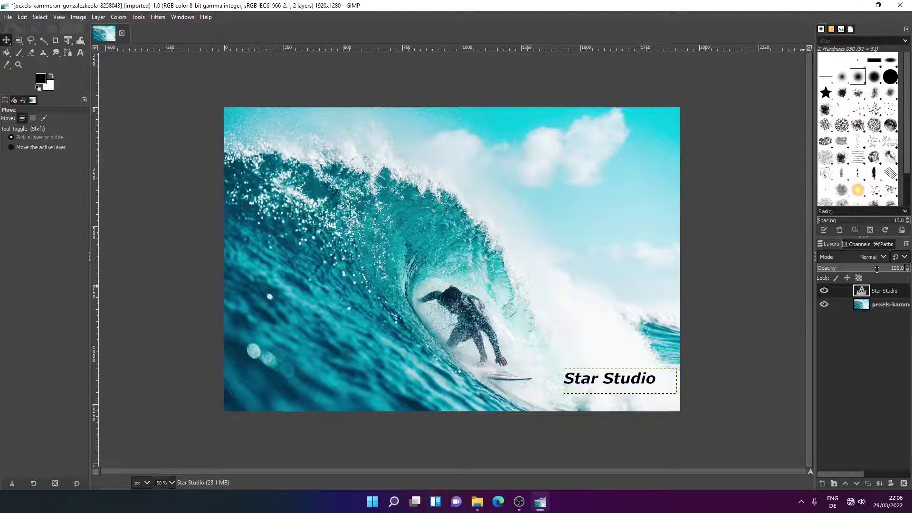
pyautogui.moveTo(892, 269); pyautogui.dragTo(890, 269)
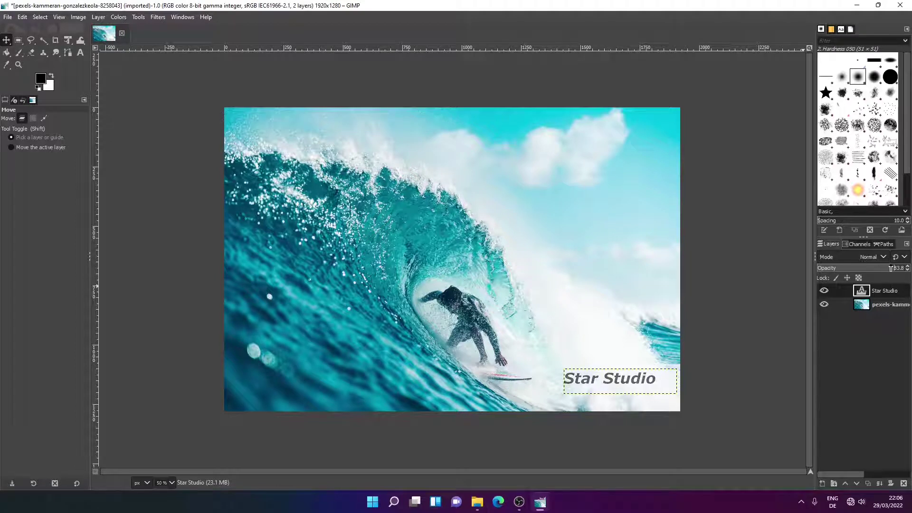
pyautogui.moveTo(890, 269); pyautogui.dragTo(892, 269)
# Step: Export the image as water_surf.jpg, accepting the default JPEG settings
pyautogui.click(8, 17)
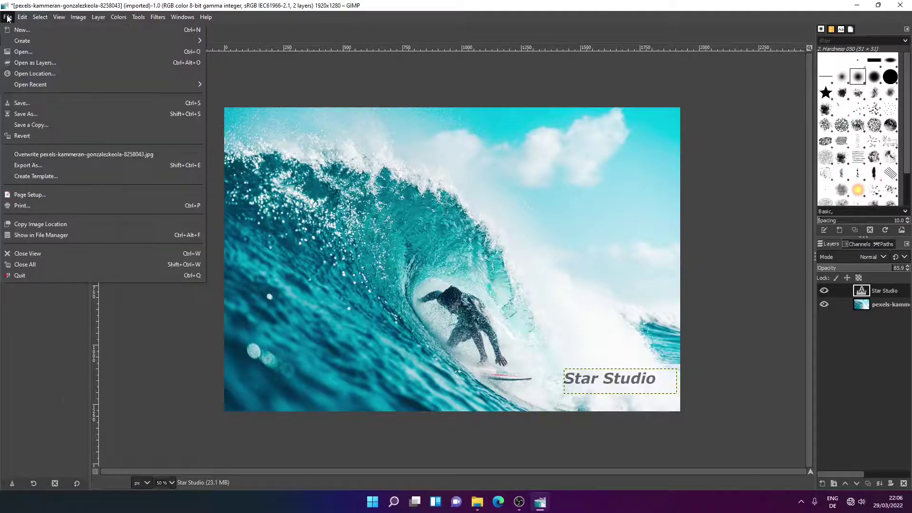
pyautogui.click(34, 165)
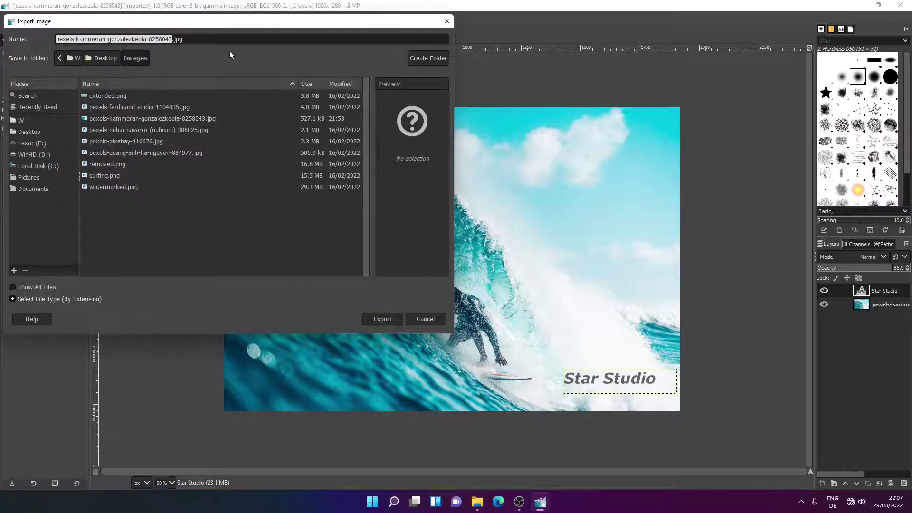
pyautogui.write('wa')
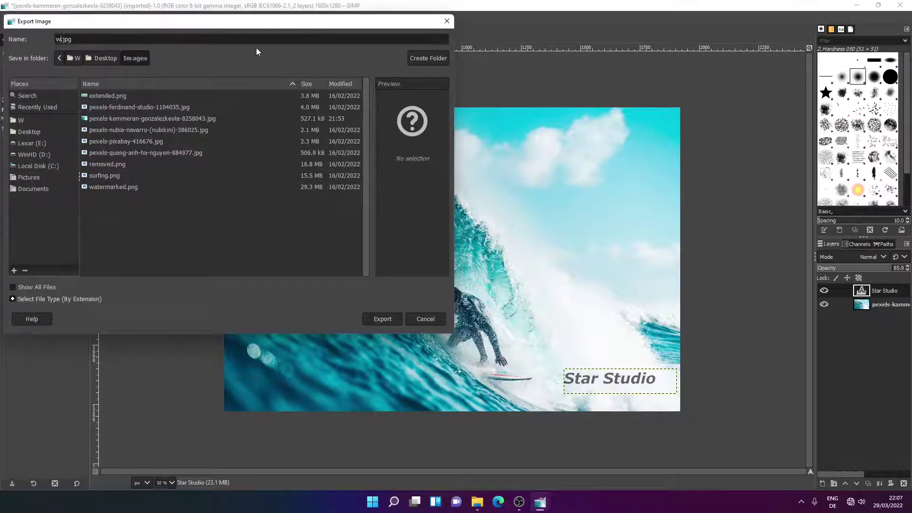
pyautogui.write('ter_')
pyautogui.write('surf')
pyautogui.click(370, 321)
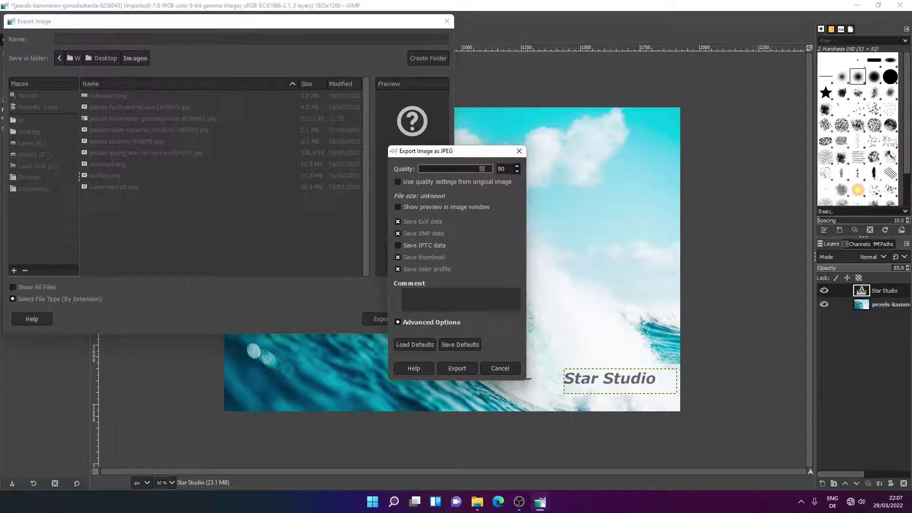
pyautogui.click(455, 369)
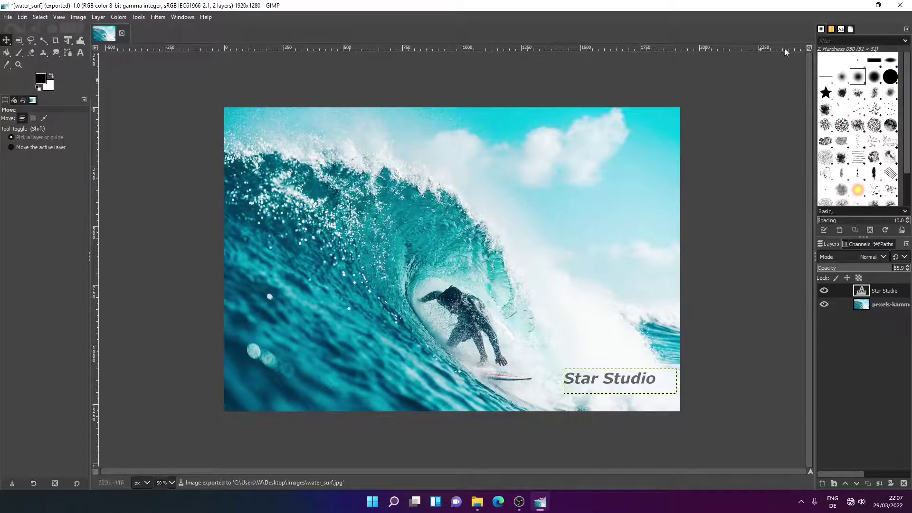
# Step: Minimize GIMP and open water_surf.jpg from the Images folder in Windows Photos
pyautogui.click(855, 5)
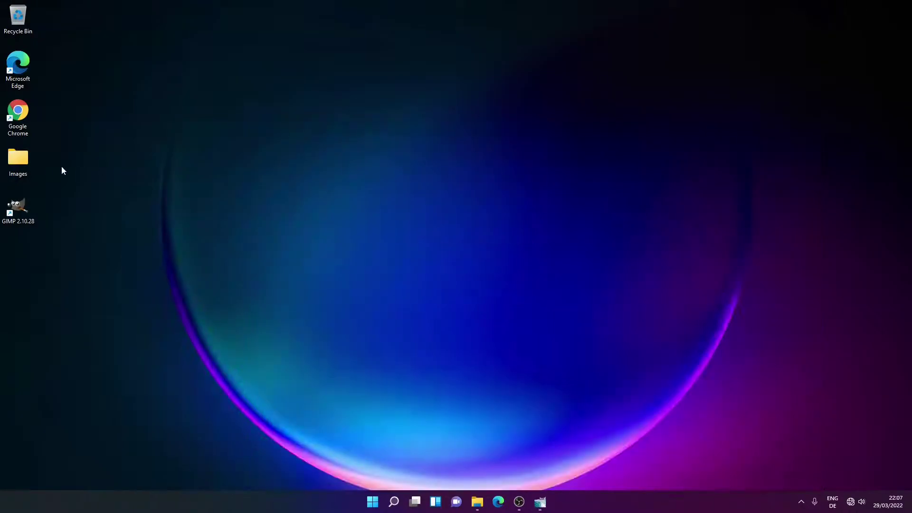
pyautogui.doubleClick(18, 160)
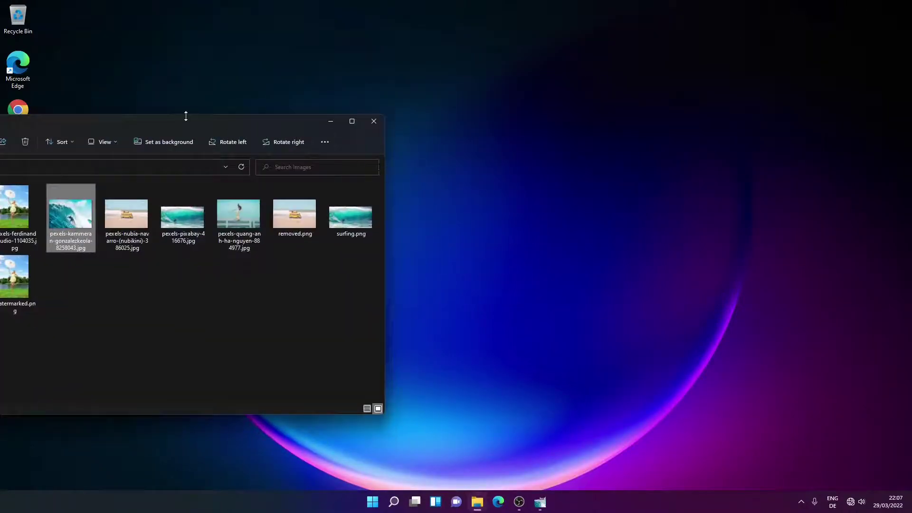
pyautogui.moveTo(189, 121); pyautogui.dragTo(476, 95)
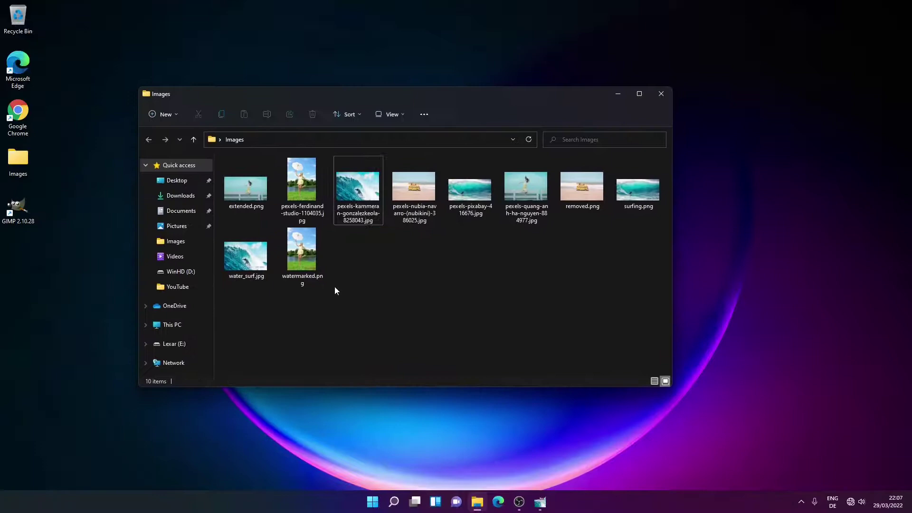
pyautogui.doubleClick(246, 256)
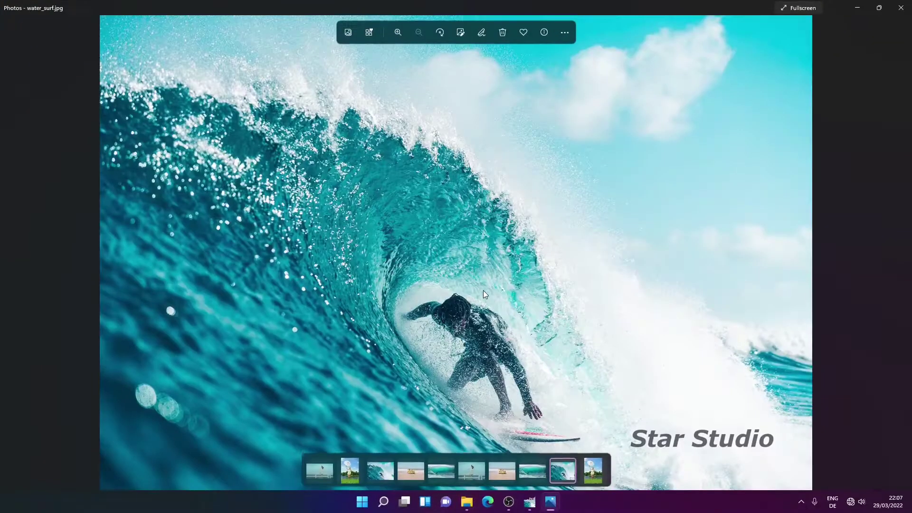
pyautogui.scroll(1, 674, 456)
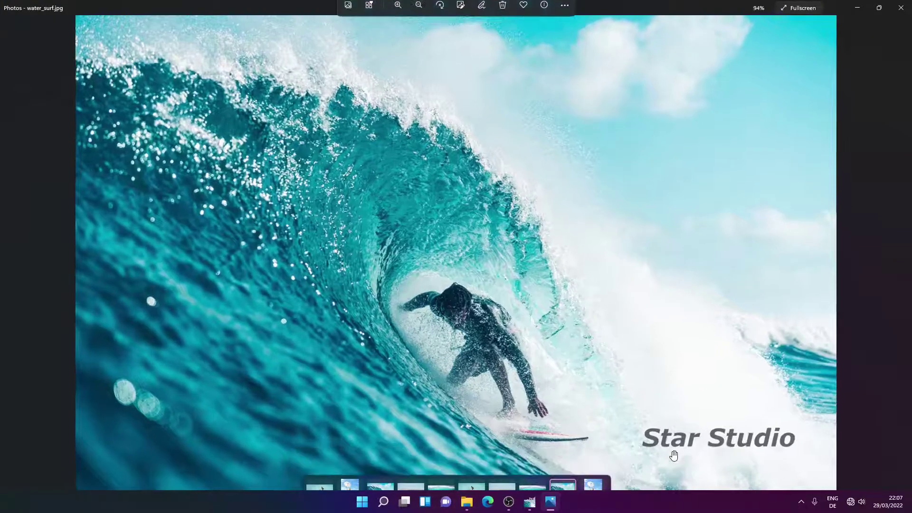
pyautogui.scroll(1, 673, 457)
pyautogui.scroll(-2, 639, 378)
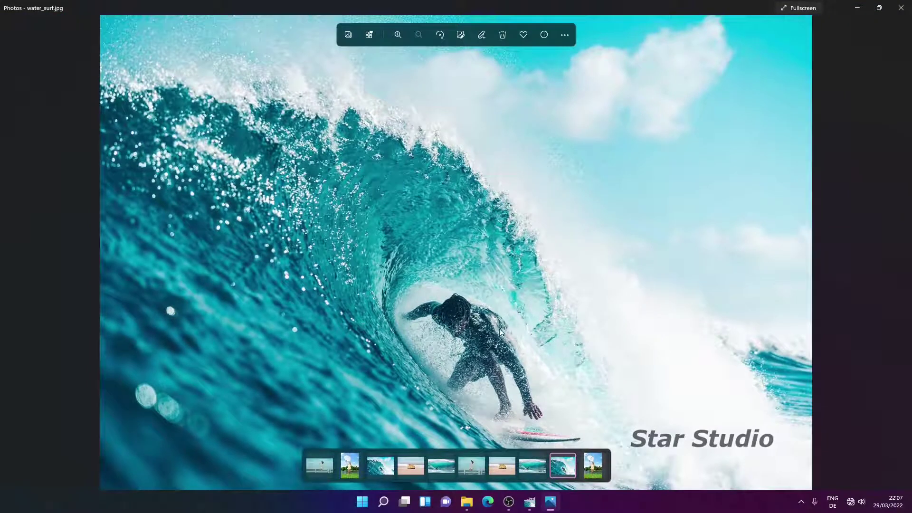